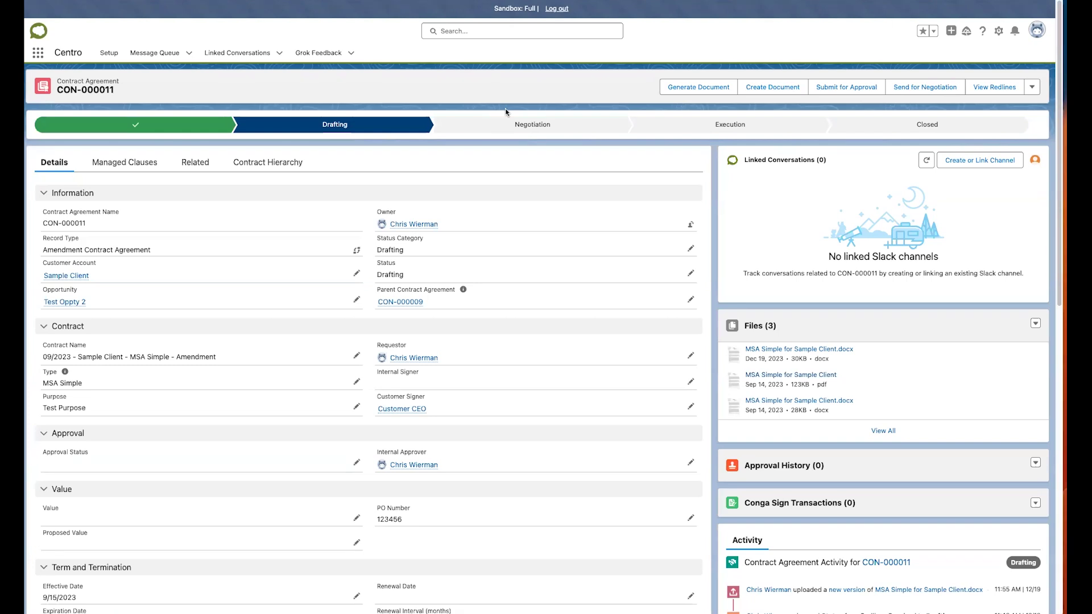
- Set the Approval Status of contract agreement CON-000011 to Submitted and save the record
left_click(357, 462)
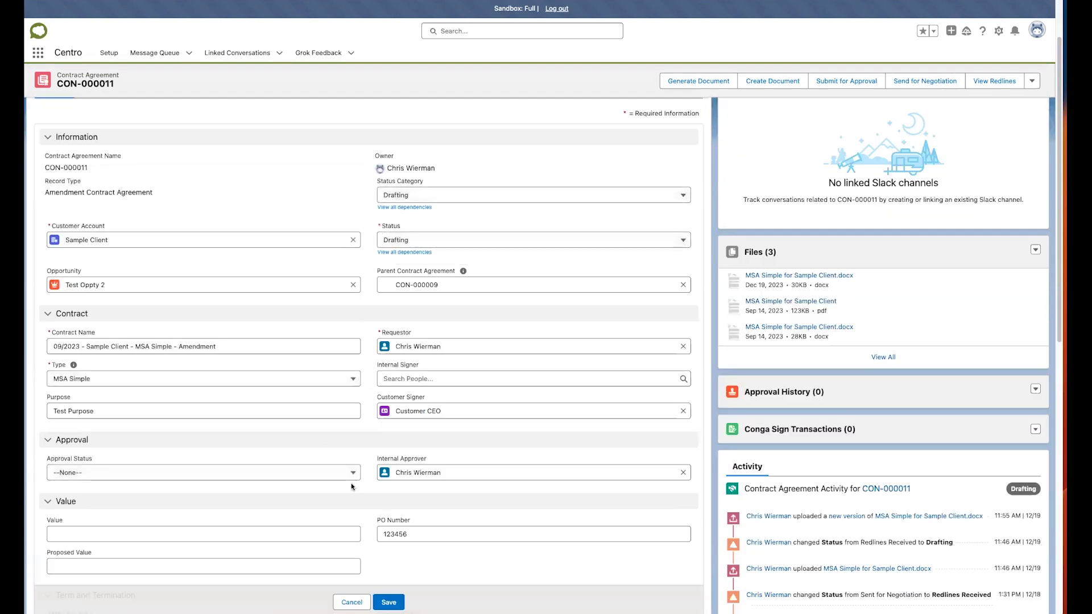
left_click(341, 473)
left_click(308, 511)
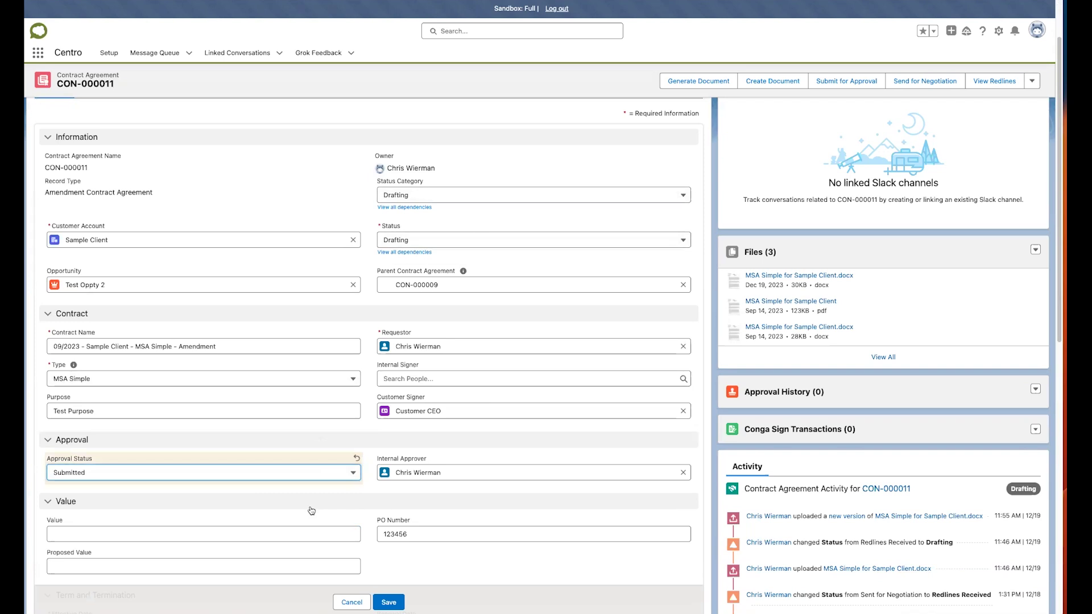
left_click(395, 604)
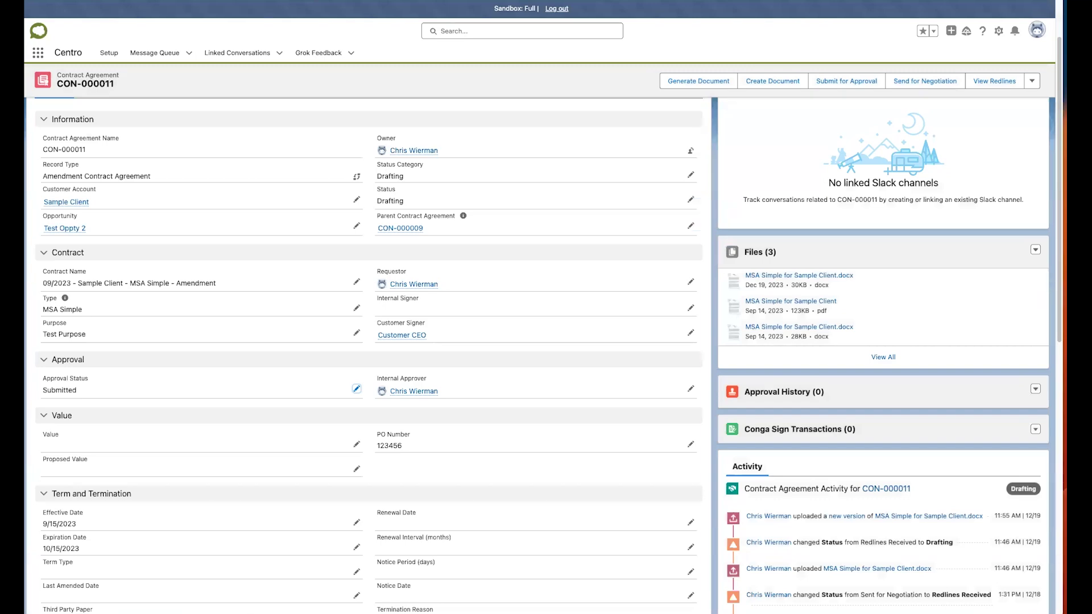
- Switch to Slack and view the extra record actions on the CON-000011 approval request in #contracts-approvals
key("super+Tab")
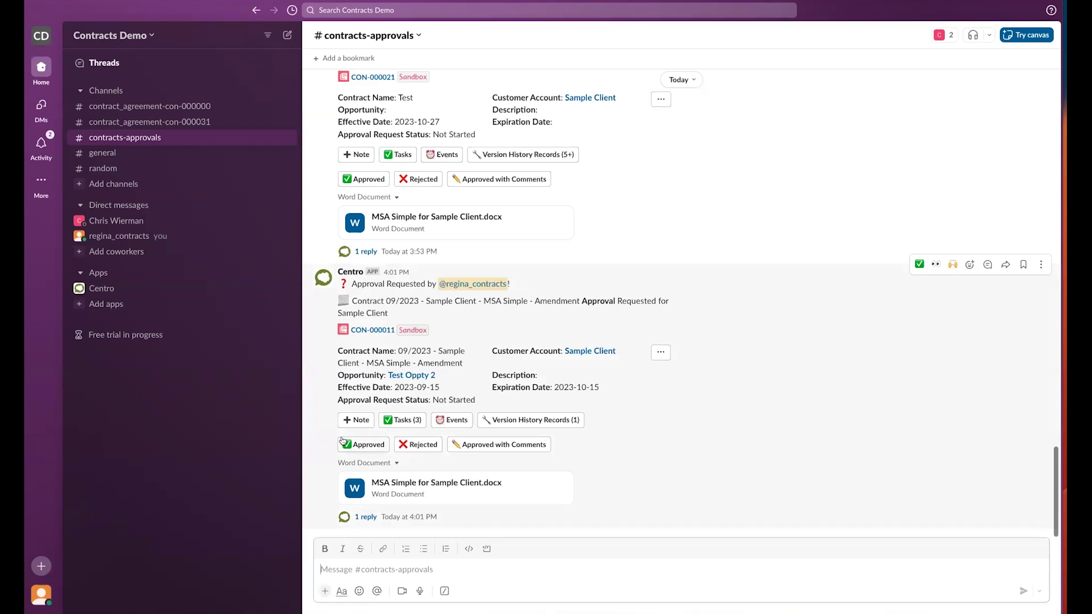
left_click(660, 353)
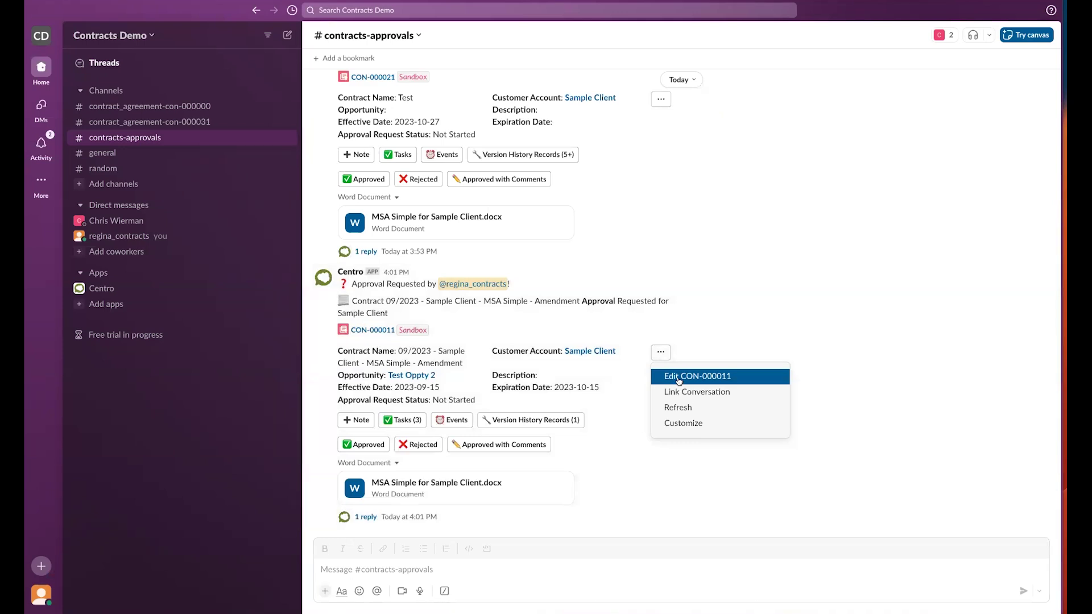
left_click(626, 432)
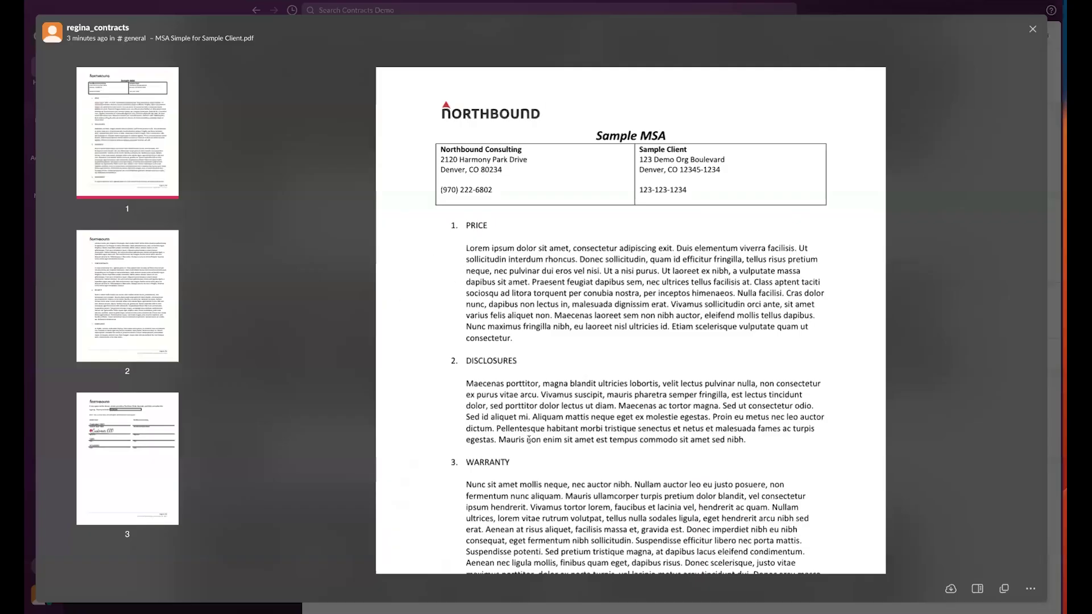
- Read through the MSA Simple for Sample Client.pdf preview and close it
scroll(529, 440, "down", 8)
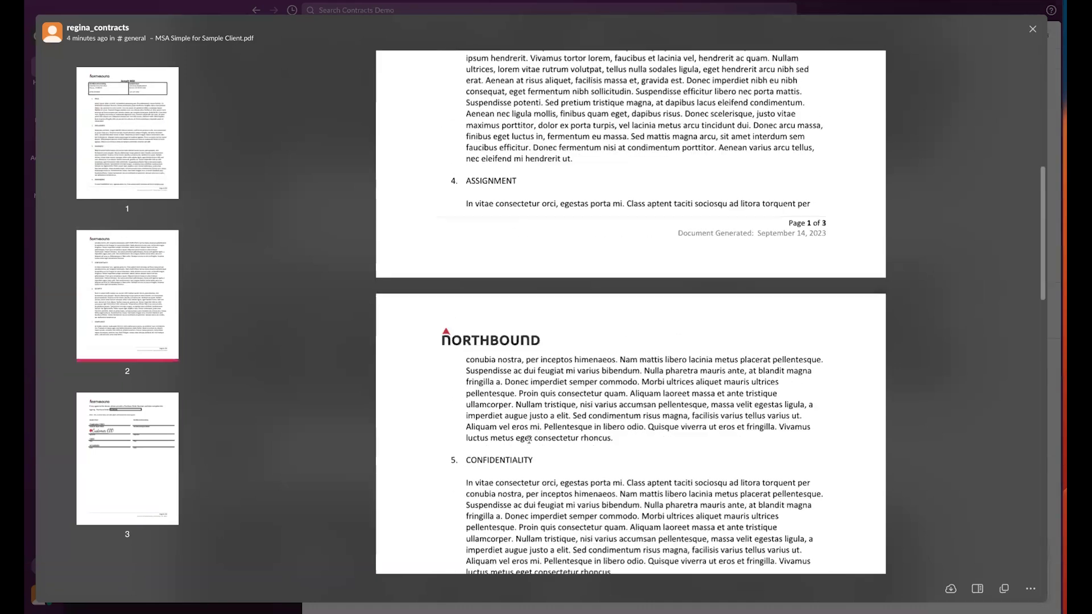
scroll(530, 440, "down", 5)
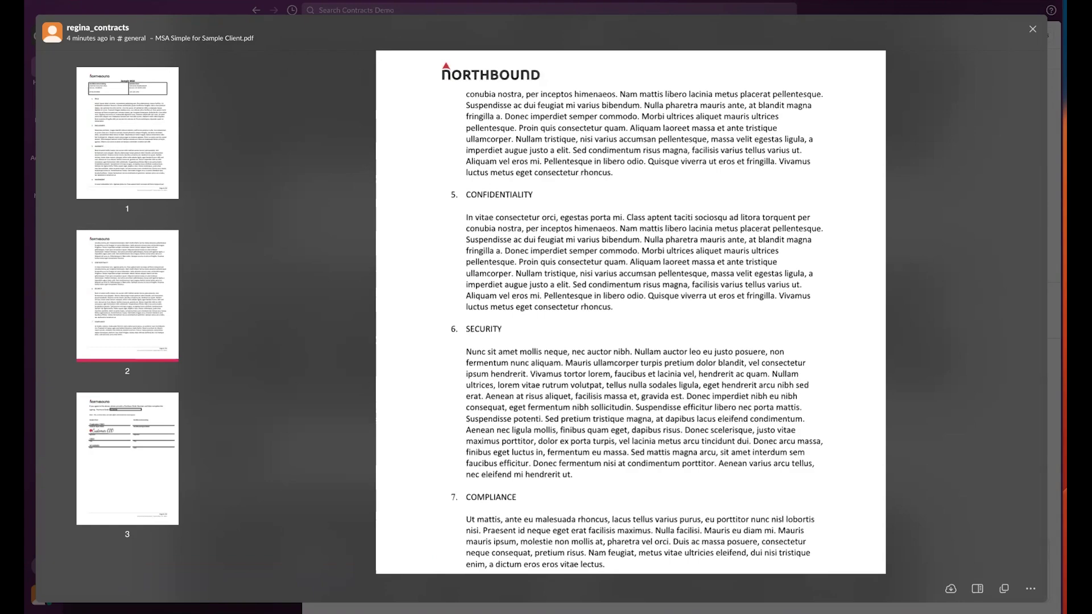
key("Escape")
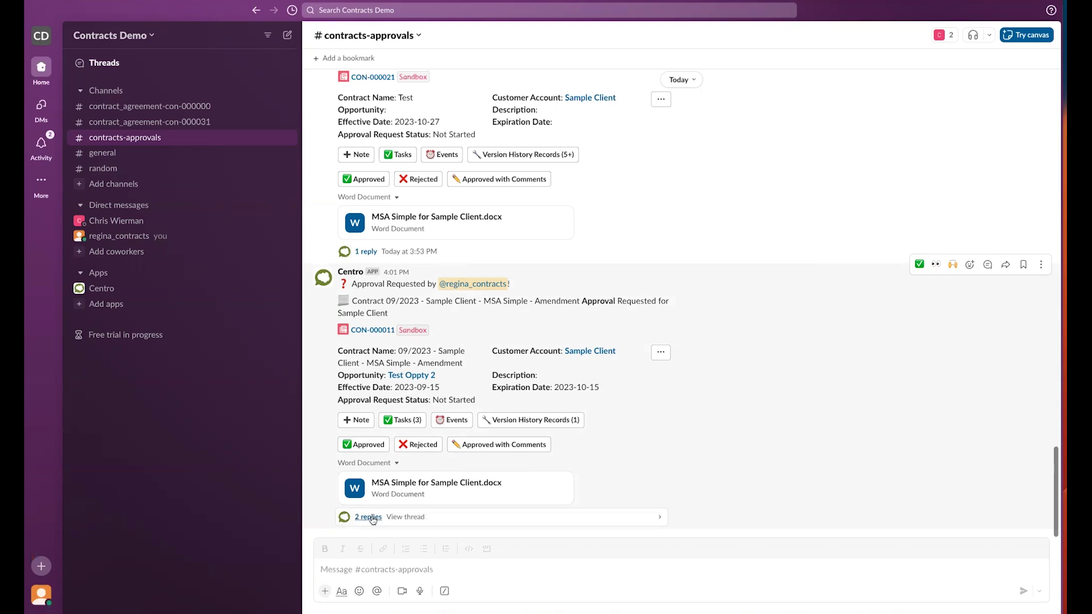
- View the thread replies on the CON-000011 approval message and close the thread
left_click(370, 518)
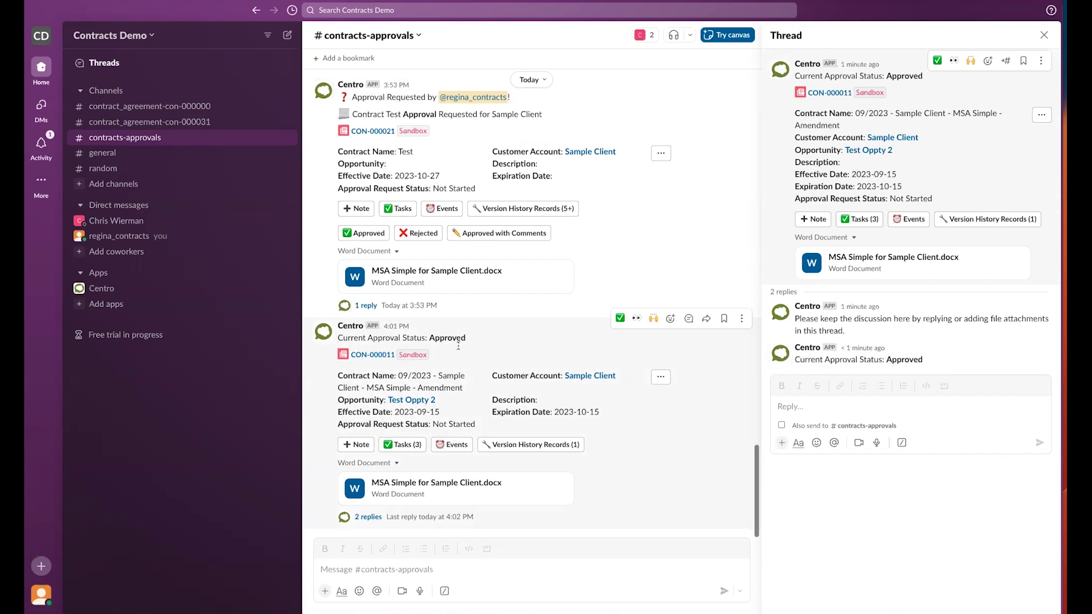
left_click(1044, 35)
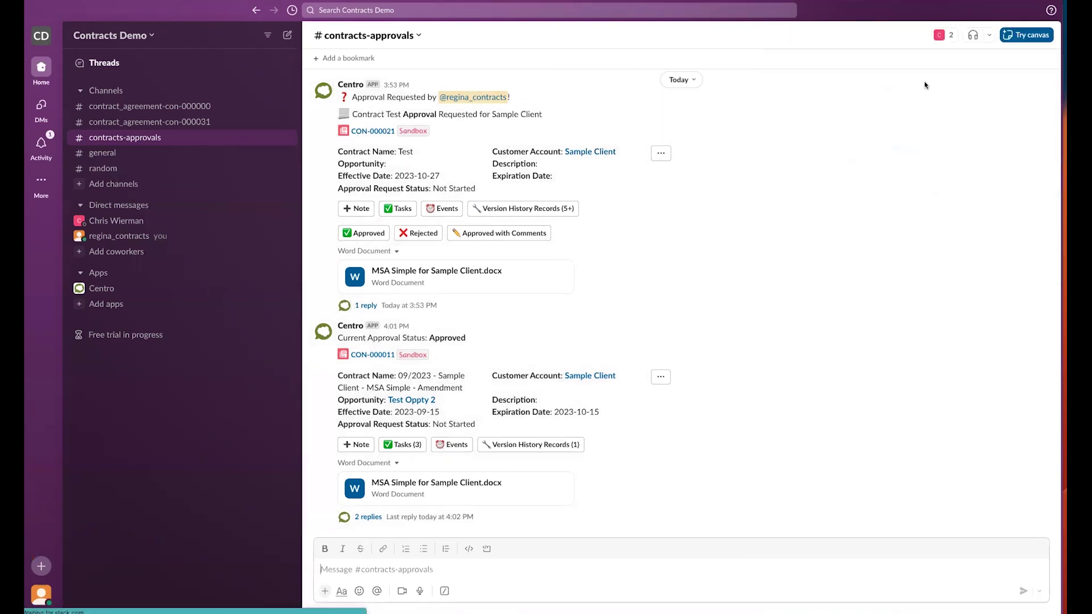
- Reply "What are the payment terms?" in the thread of the CON-000021 approval request
scroll(619, 271, "up", 3)
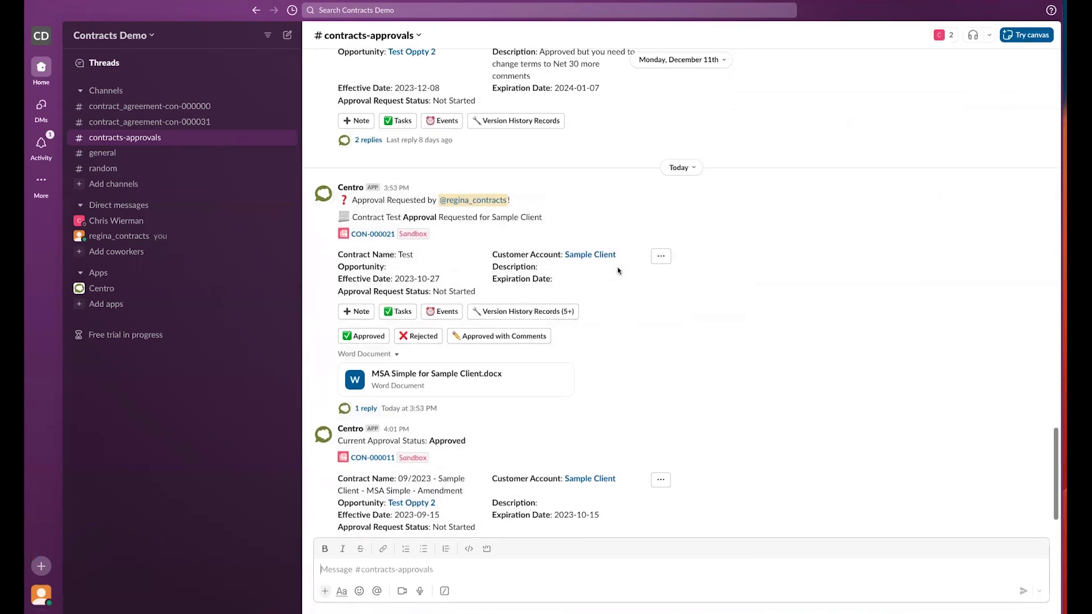
left_click(367, 407)
left_click(858, 413)
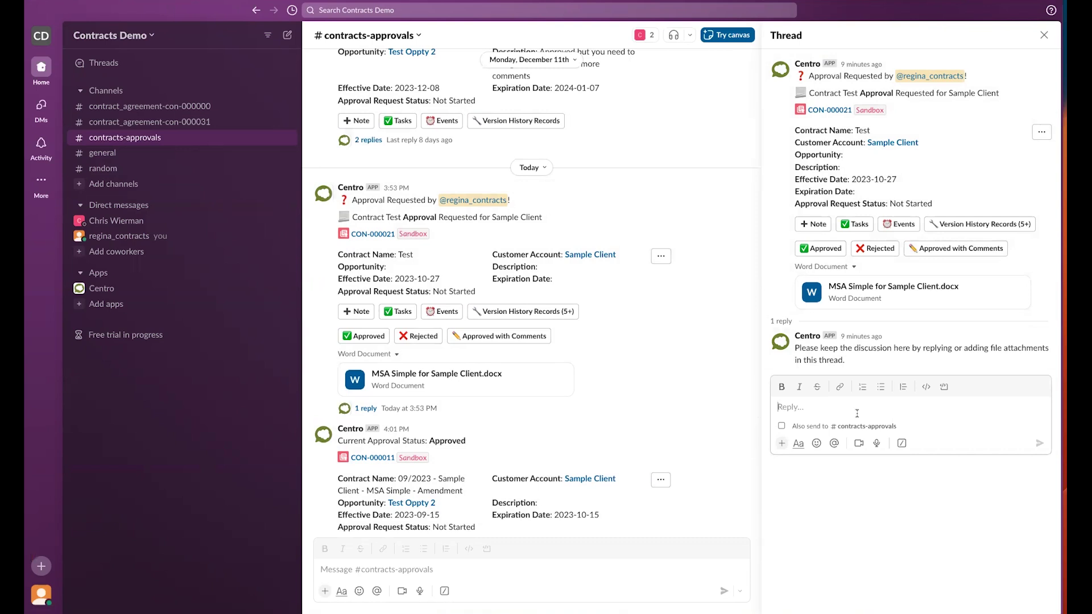
type("What are the payment T")
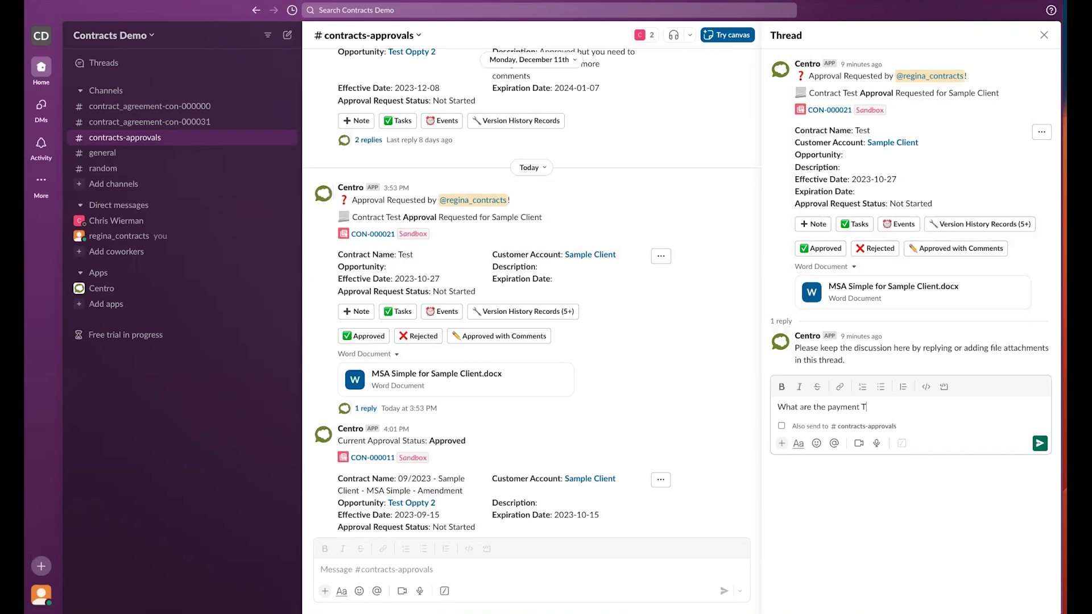
key("BackSpace")
type("terms?")
key("Return")
mouse_move(854, 384)
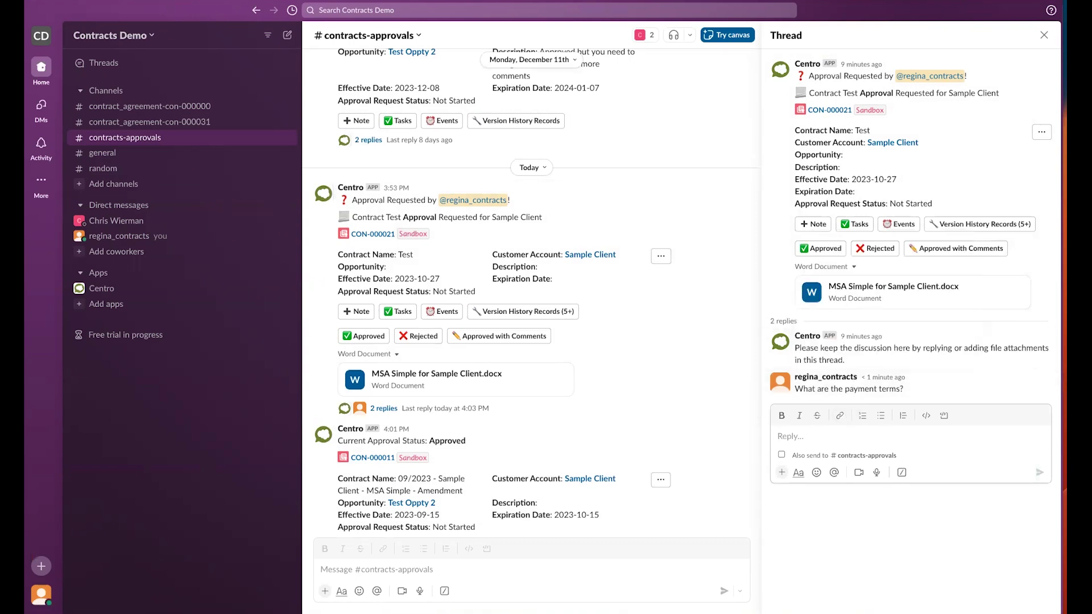
- Switch to the CON-000021 record in Salesforce and reply "60 Net" in the linked Contract Approval Thread for Test
left_click(244, 2)
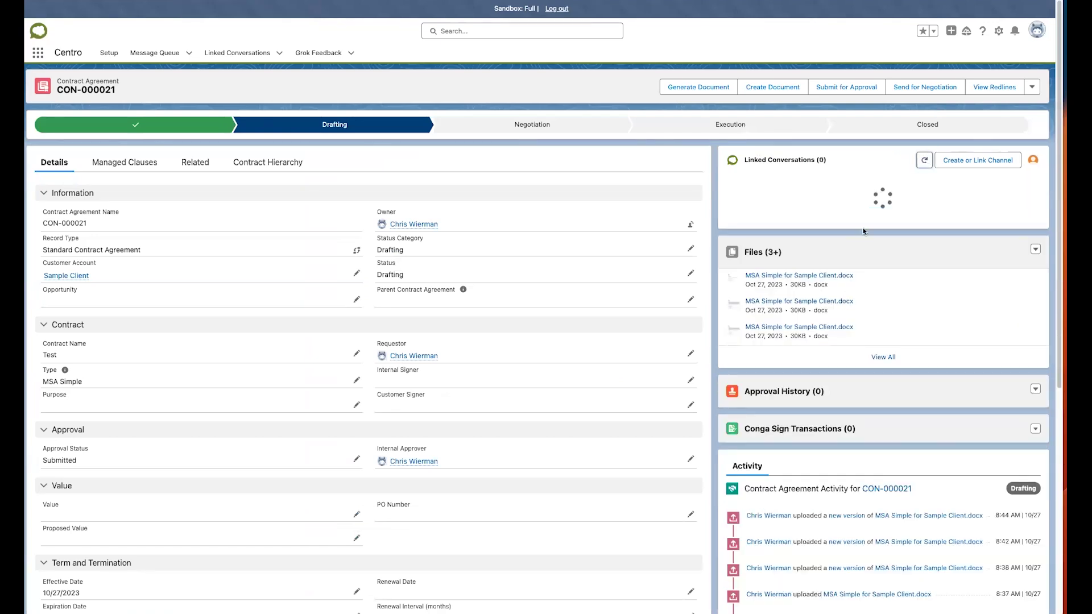
left_click(841, 194)
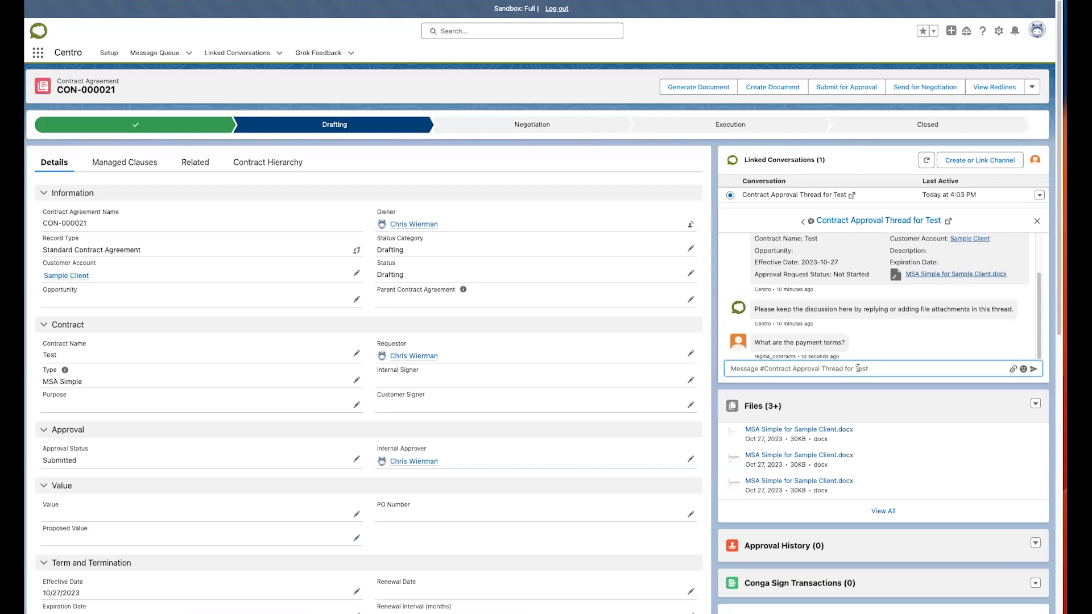
type("Net 30")
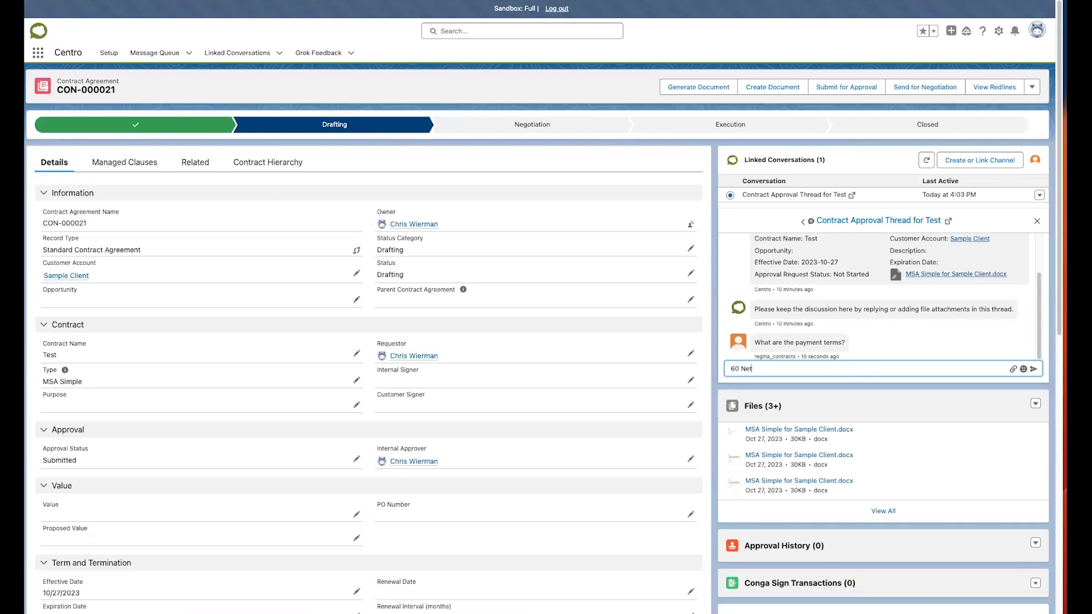
key("Return")
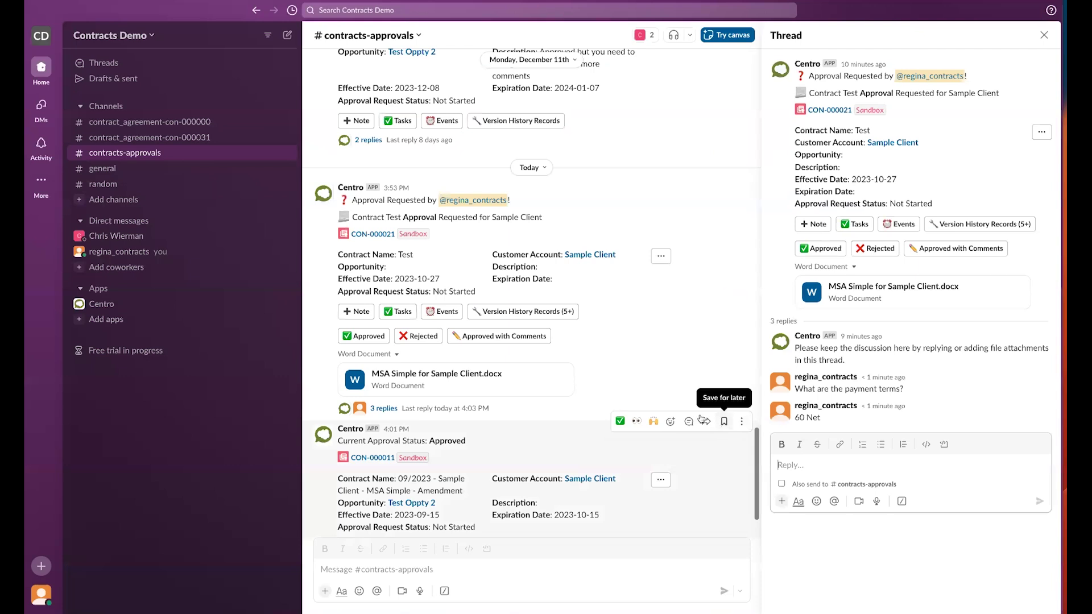
- Approve CON-000021 with comments in Slack, saving the description "Approved please have net 30 terms"
scroll(626, 398, "up", 1)
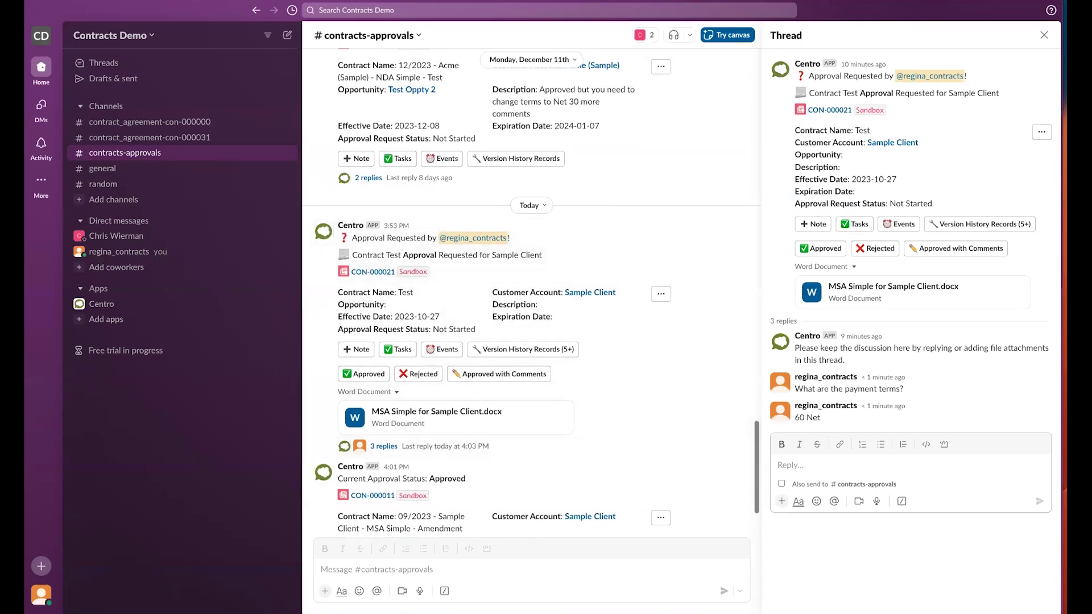
left_click(1044, 35)
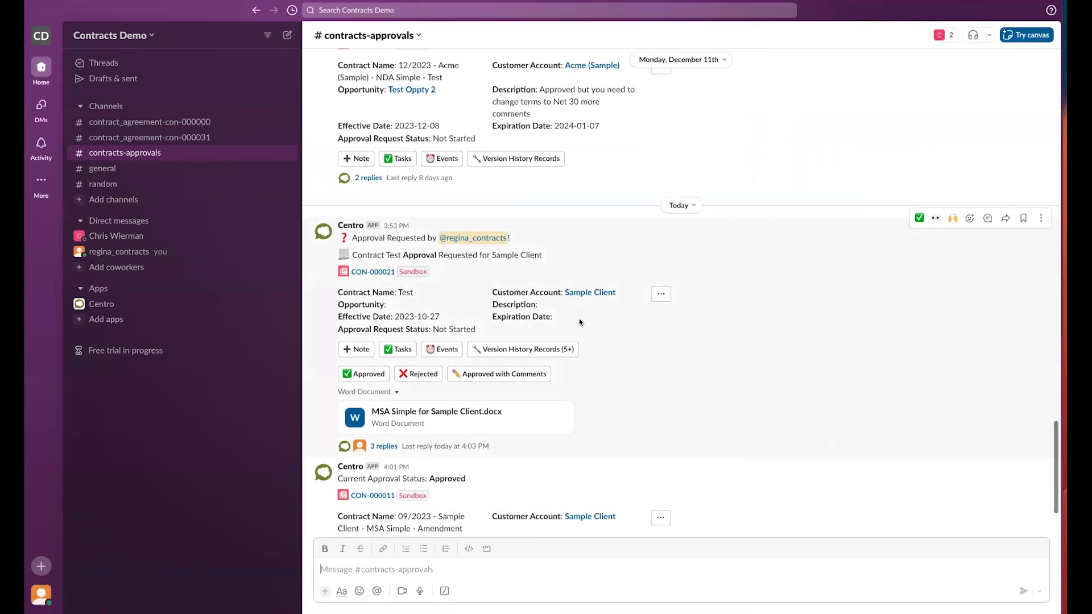
left_click(541, 374)
left_click(509, 311)
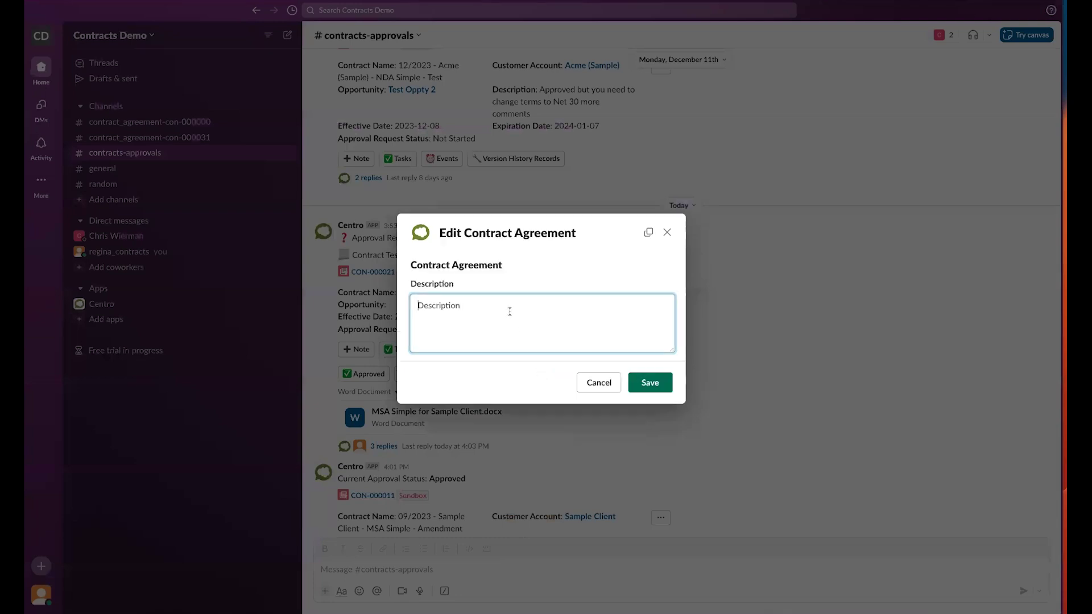
type("Approved ")
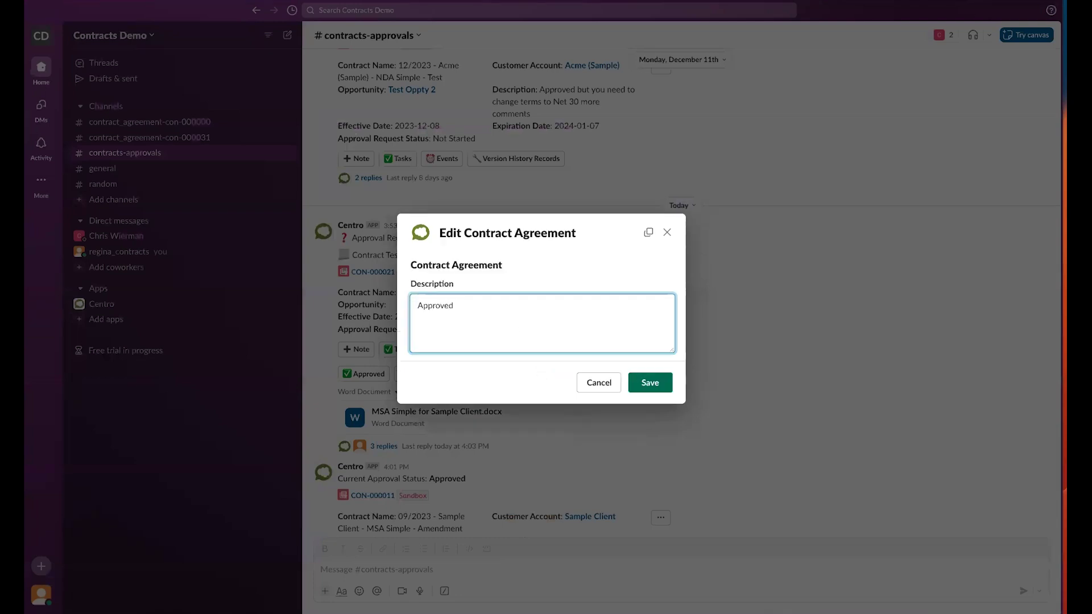
type("please")
key("BackSpace")
key("BackSpace")
key("BackSpace")
key("BackSpace")
key("BackSpace")
type("lease have ")
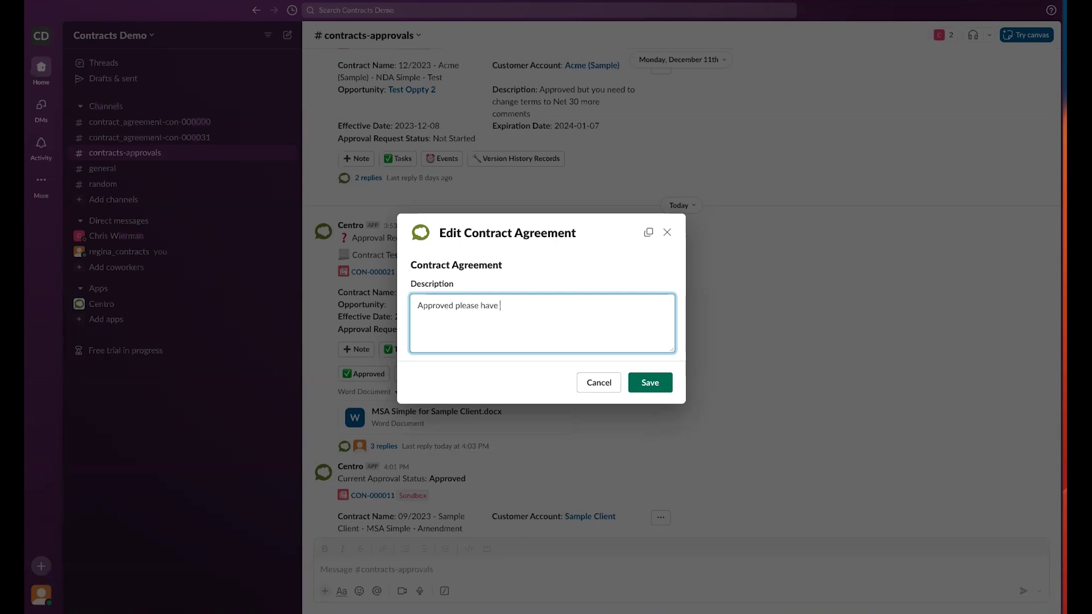
type("net 30 terms")
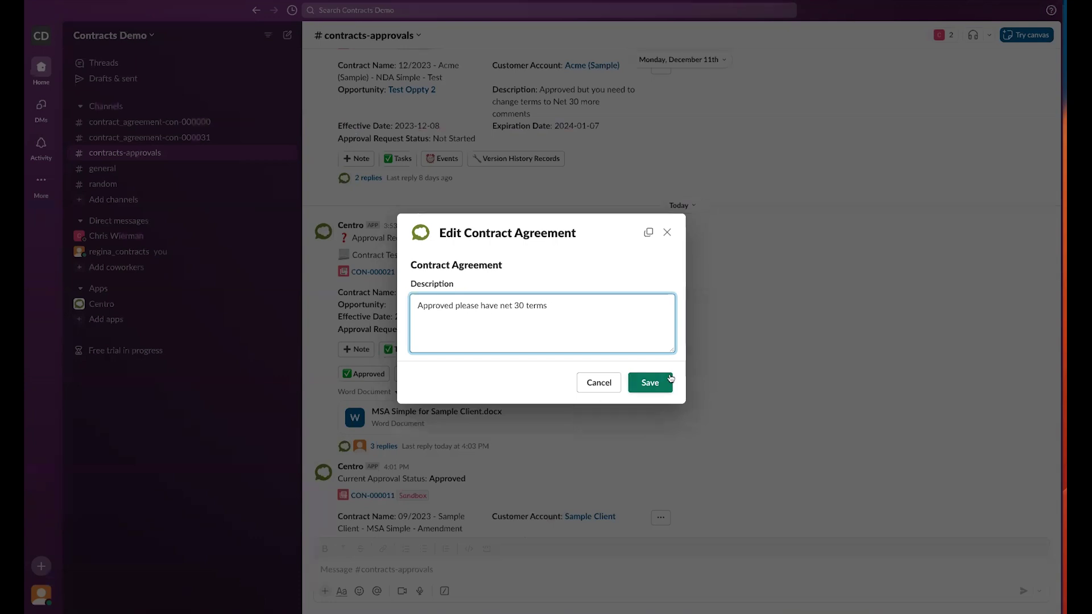
left_click(648, 383)
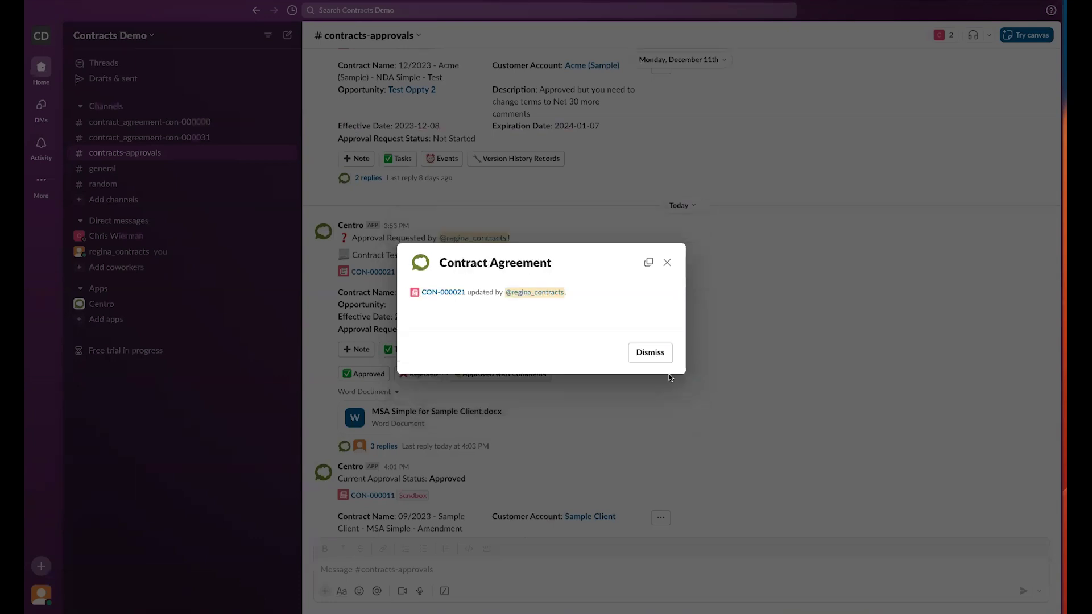
left_click(651, 353)
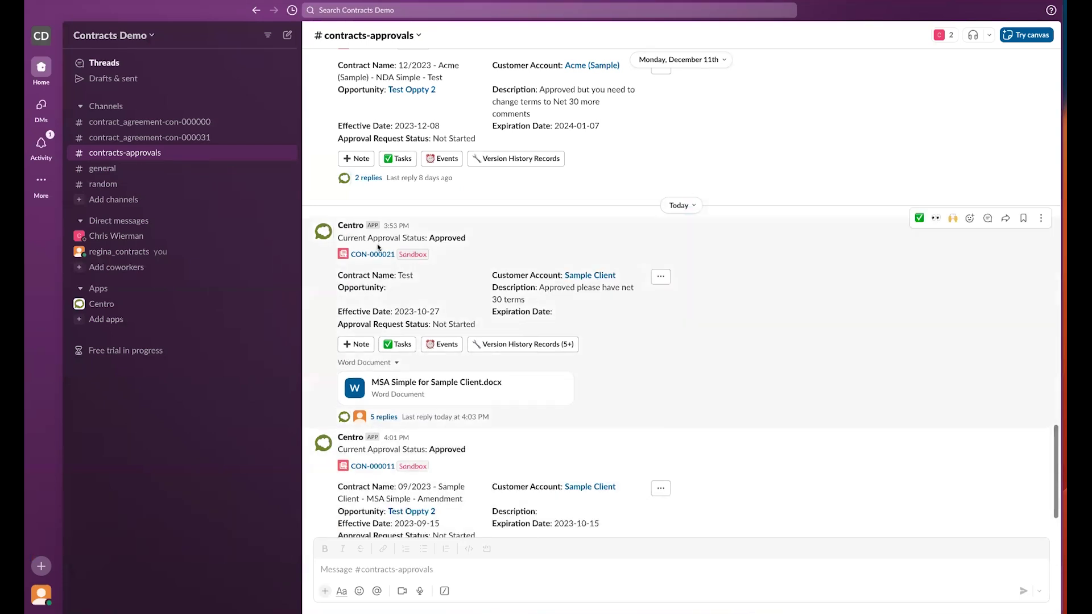
- View the CON-000021 thread replies in Slack and in Salesforce's refreshed linked Contract Approval Thread for Test
left_click(384, 417)
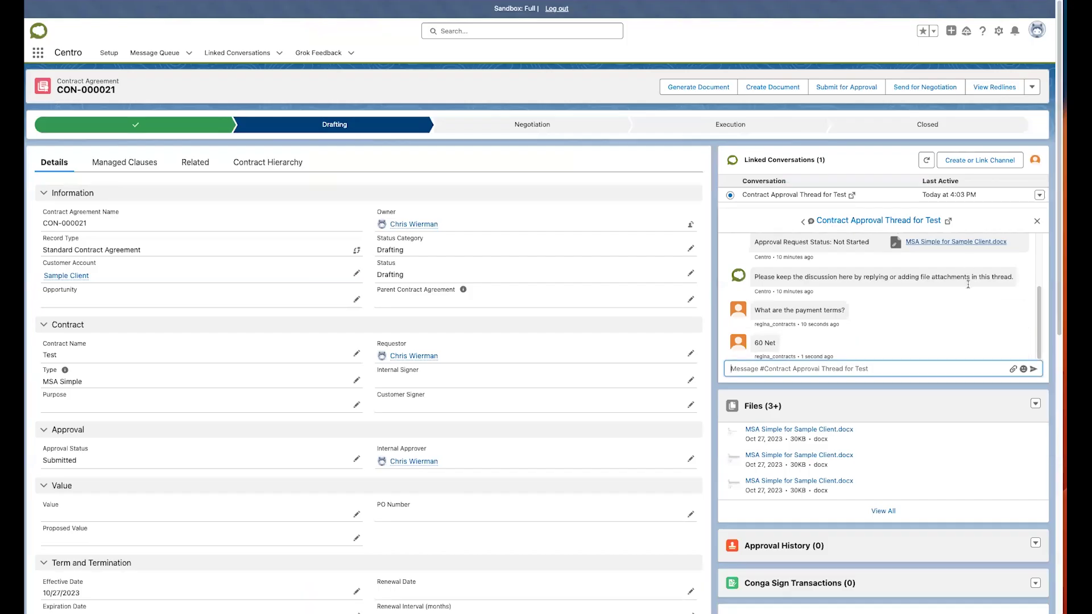
scroll(963, 308, "down", 4)
scroll(963, 308, "up", 4)
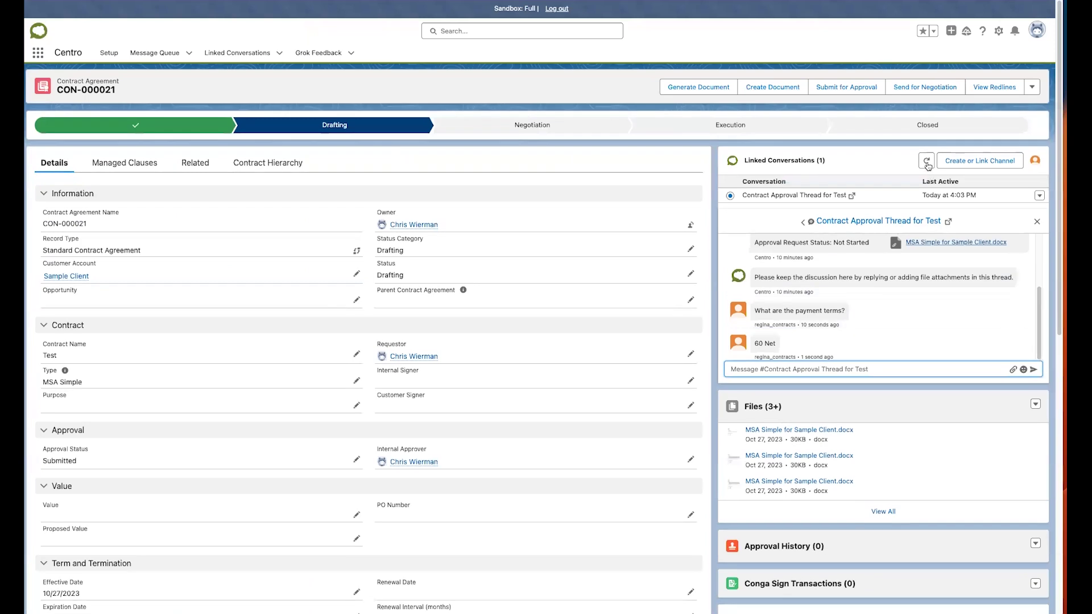
left_click(927, 160)
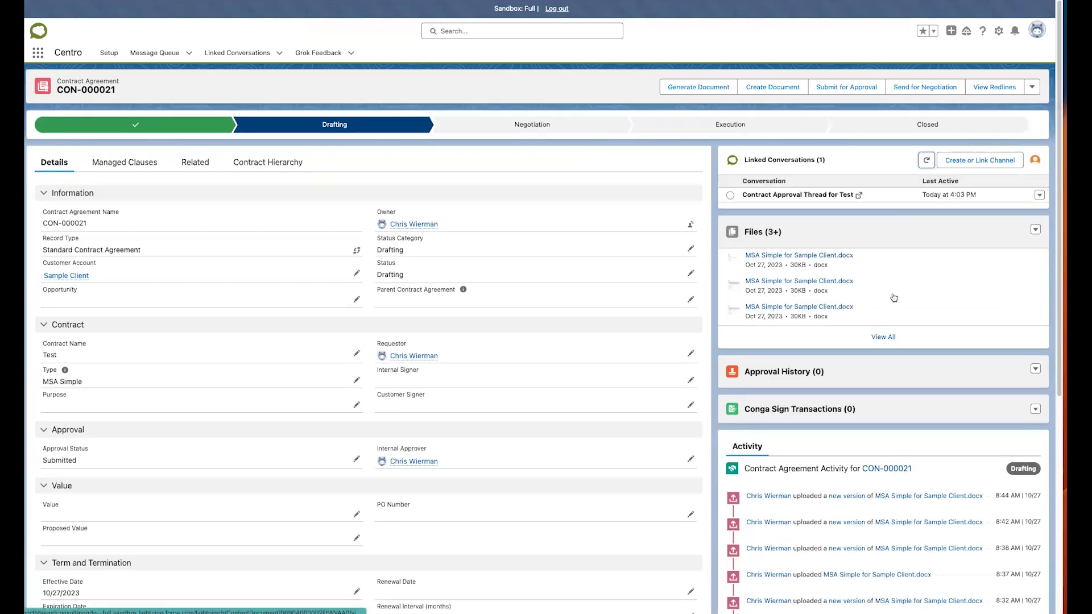
left_click(876, 195)
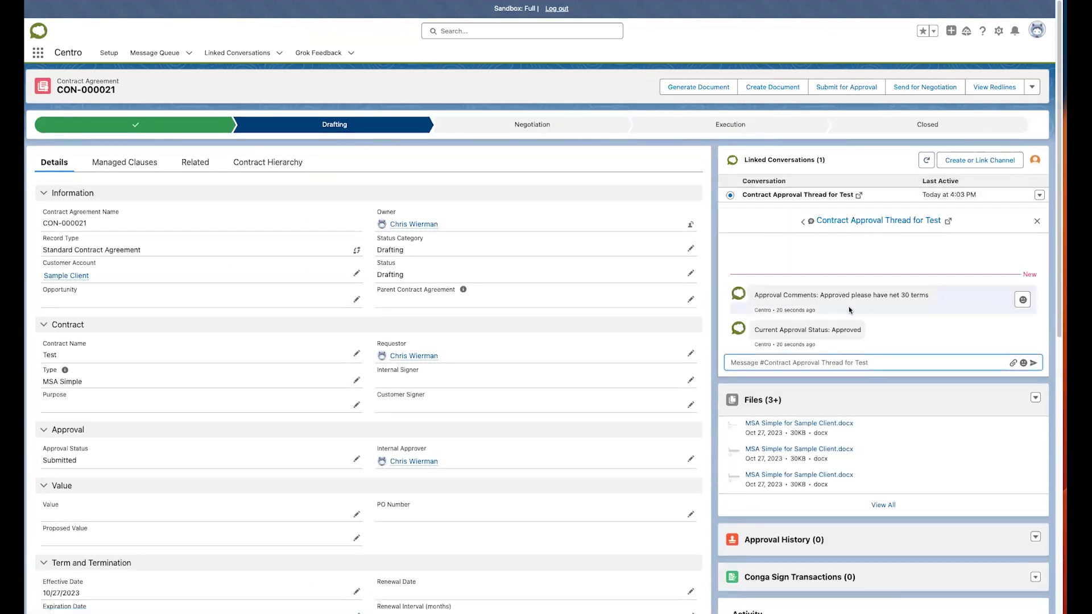